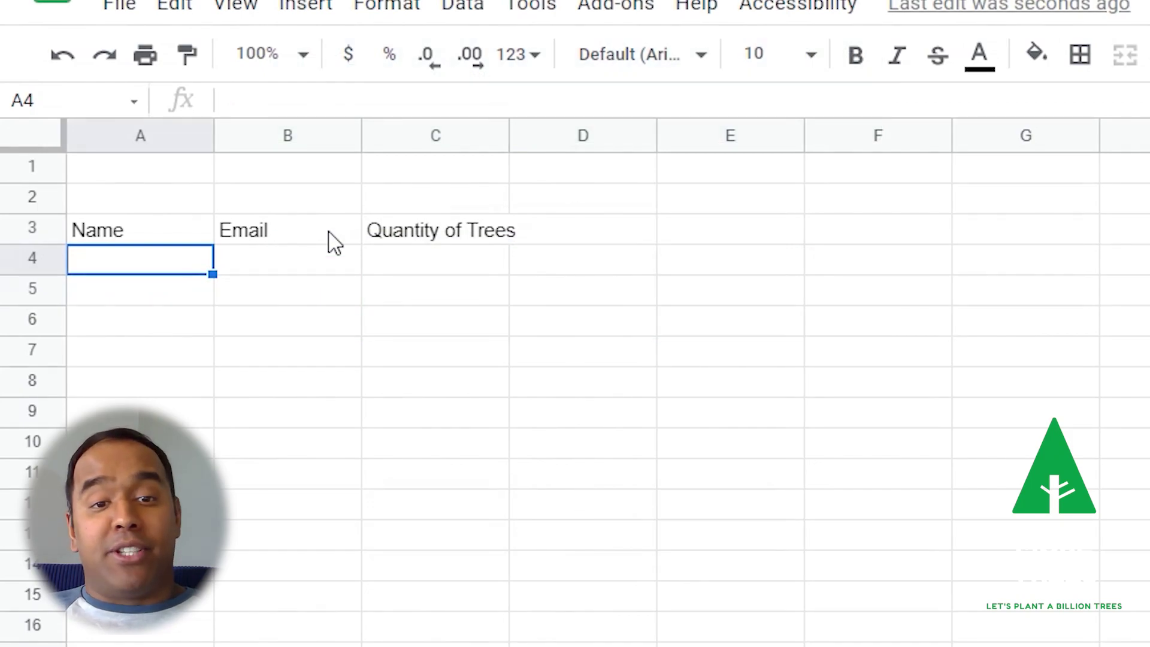
Enter a contact's name and e-mail address in a new row of the tree spreadsheet.
type("Alan")
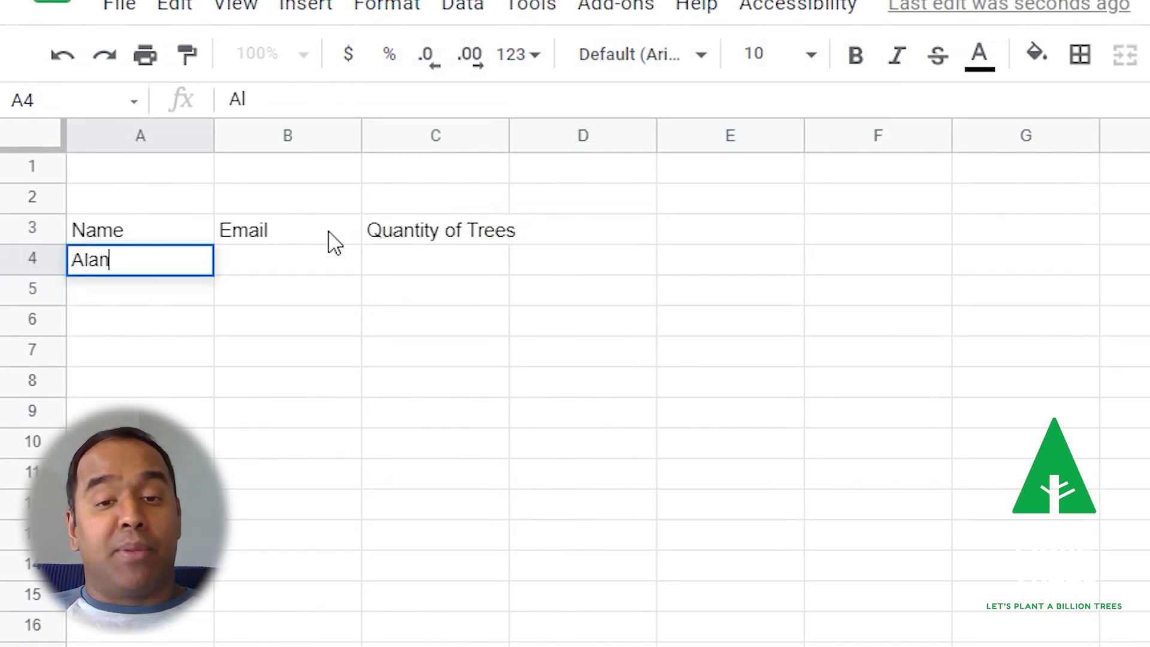
key("Tab")
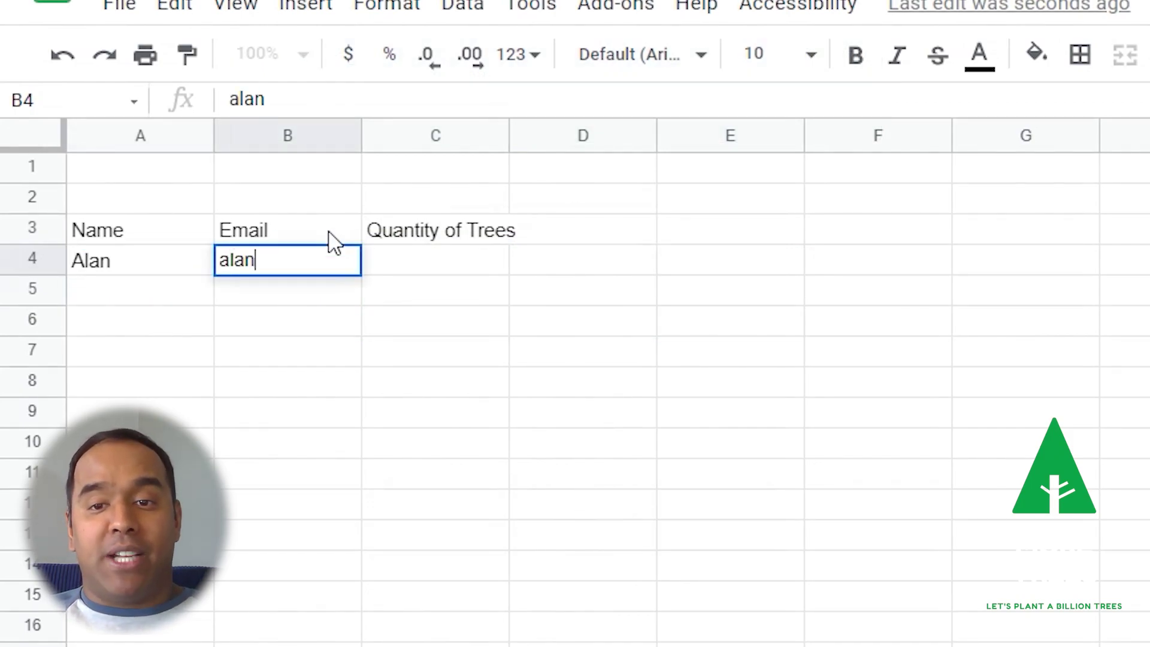
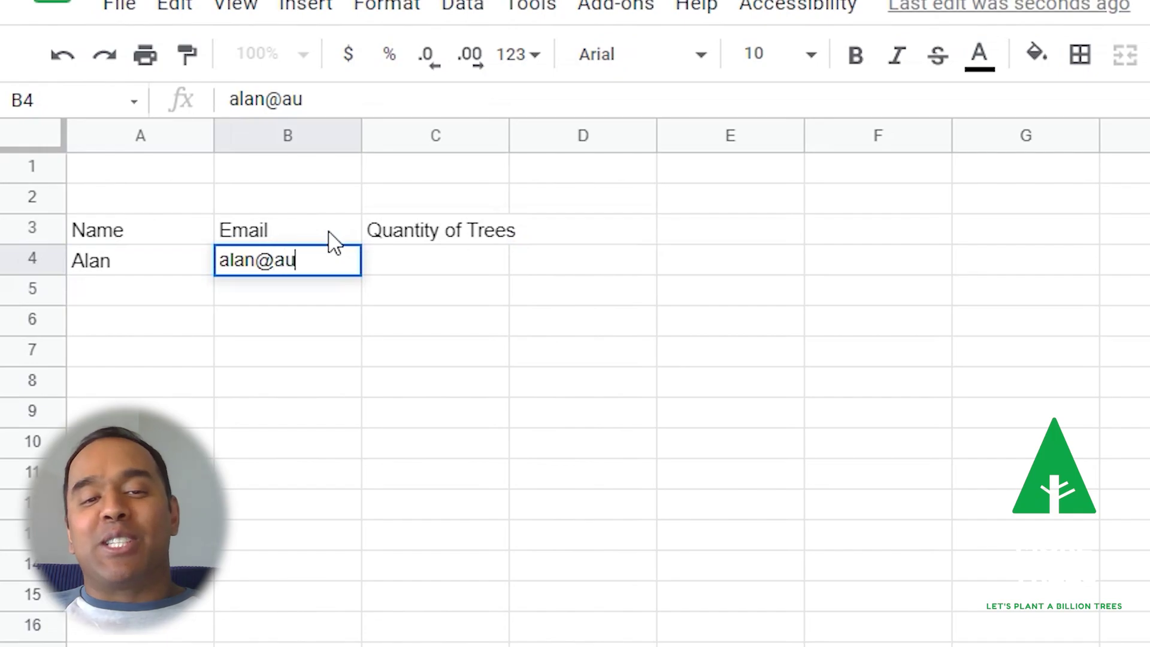
Choose the 'New row added to spreadsheet' trigger and paste the tree sheet's URL into it.
left_click(661, 400)
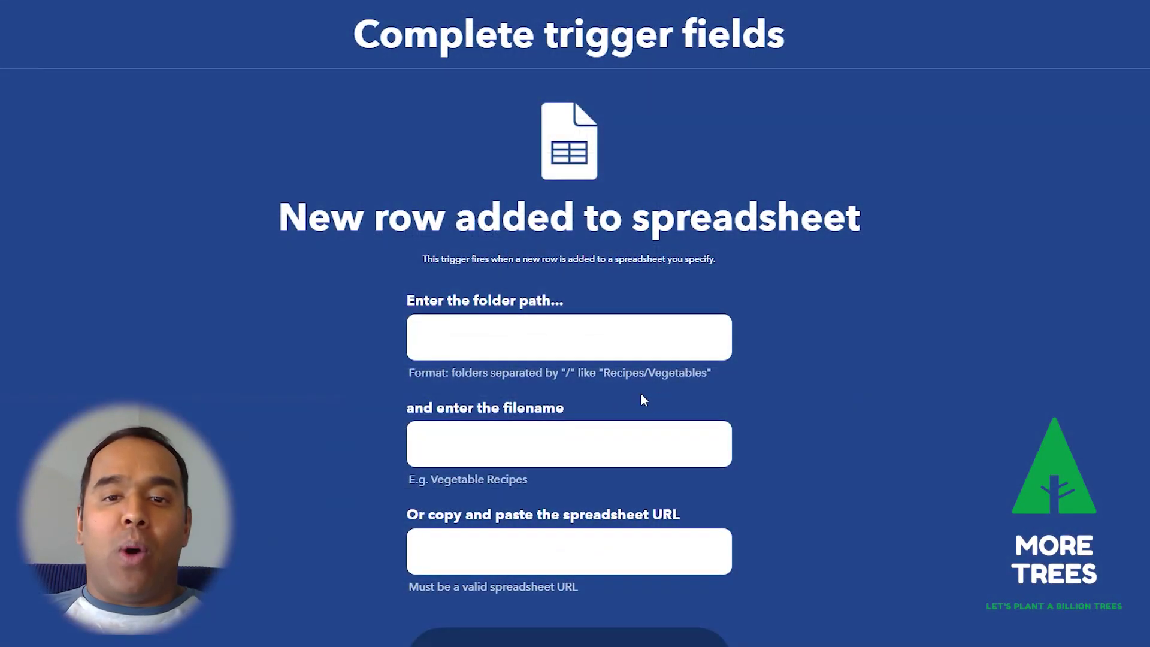
scroll(599, 420, "down", 2)
left_click(583, 481)
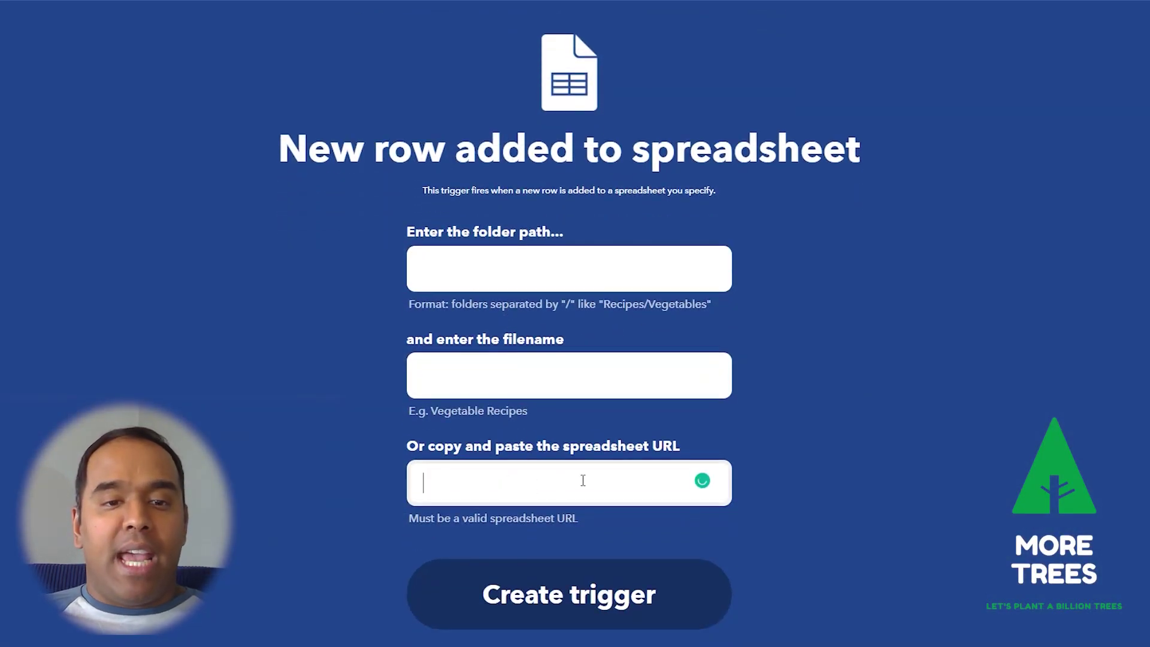
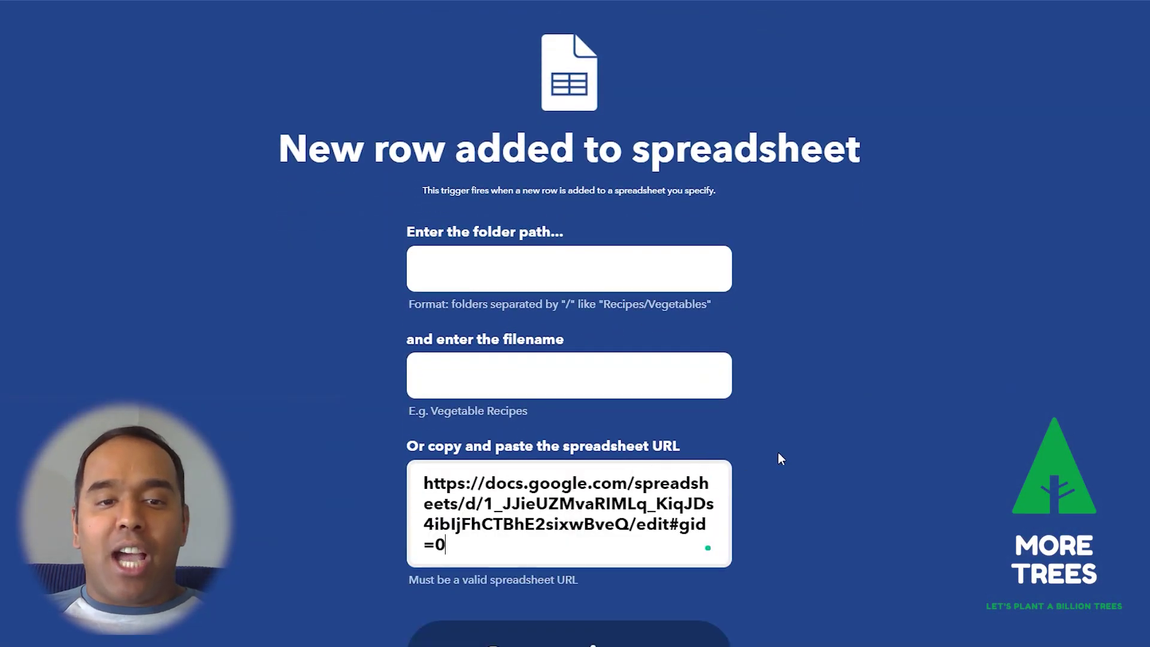
scroll(778, 468, "down", 1)
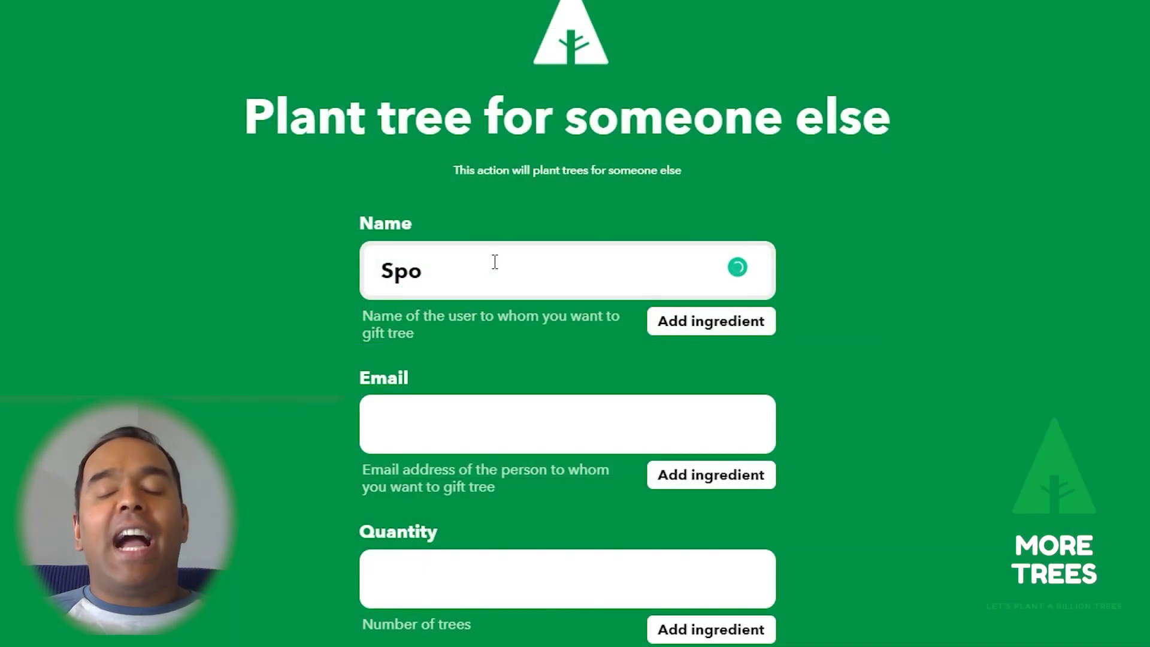
Set the tree recipient's Name to Spouse and Email to Spouse's Email.
type("use")
key("Tab")
type("Spouse;s")
key("BackSpace")
key("BackSpace")
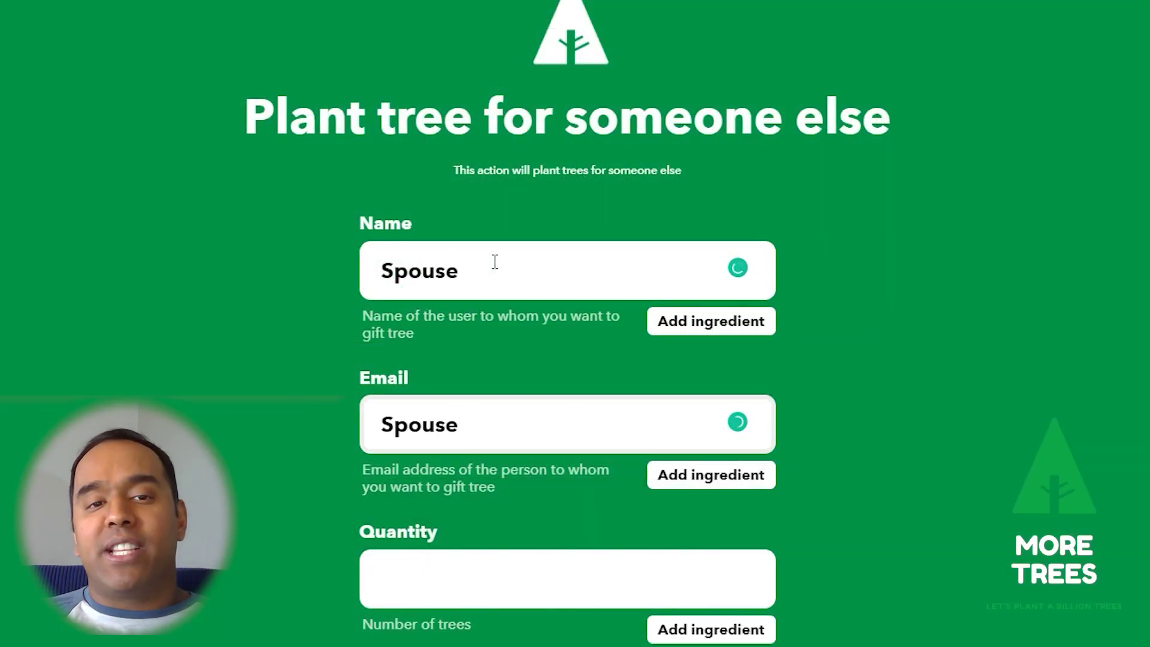
type("'s Email")
key("Tab")
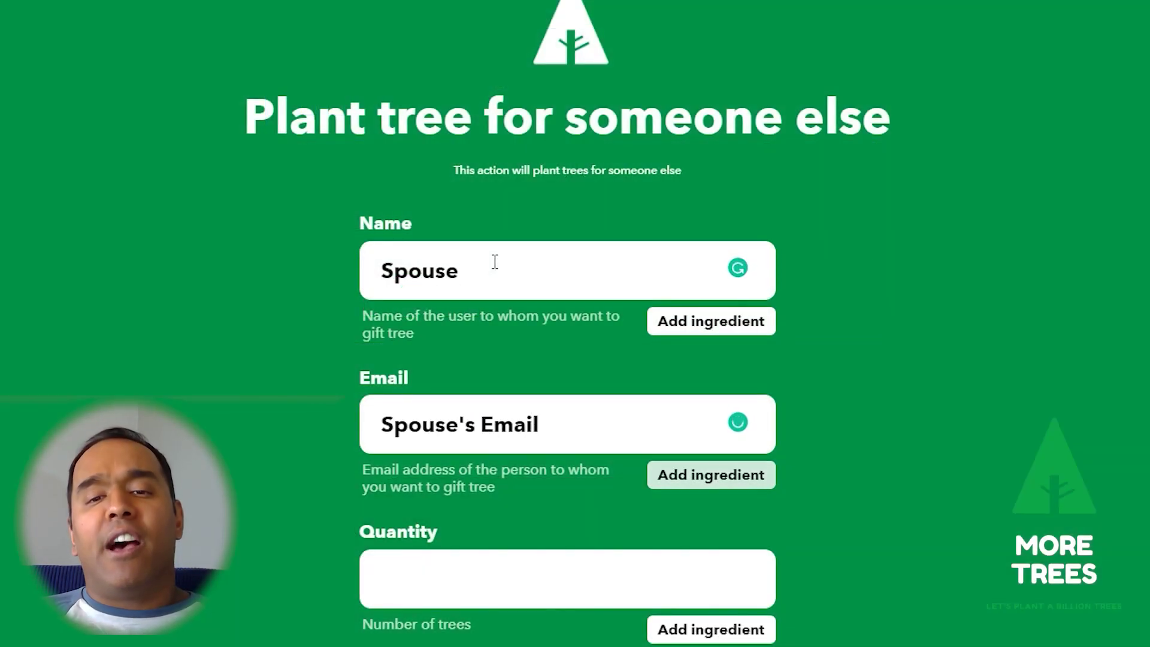
Set the tree Quantity to 1 and select the email's old subject 'Another year!'.
left_click(512, 560)
type("1")
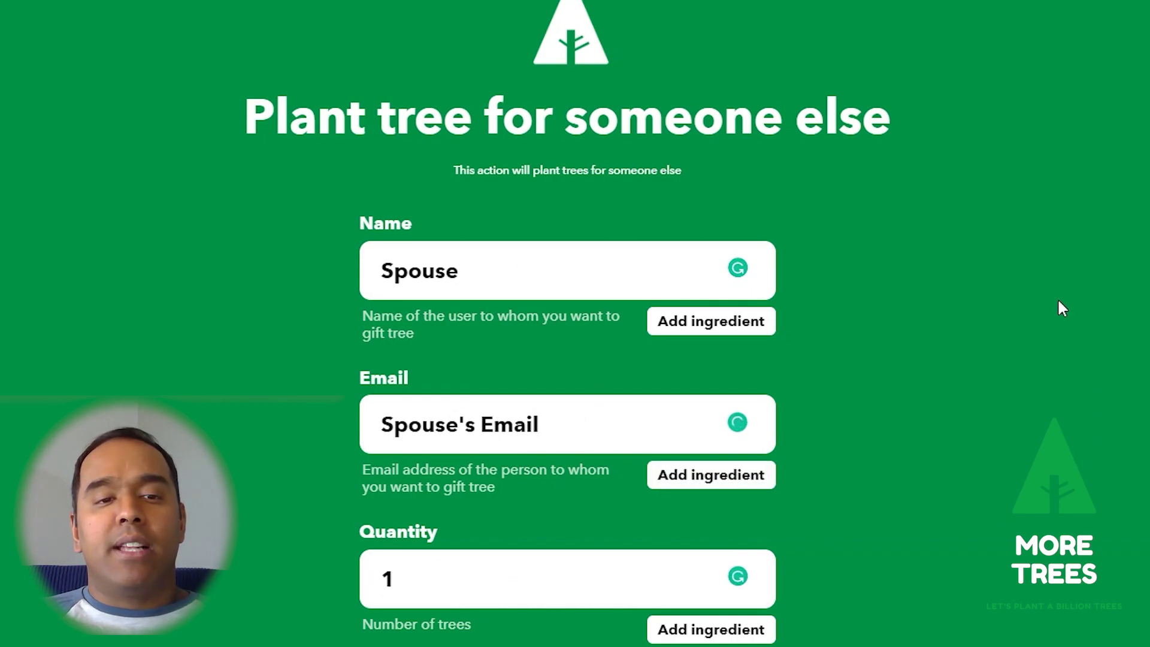
scroll(1033, 281, "down", 2)
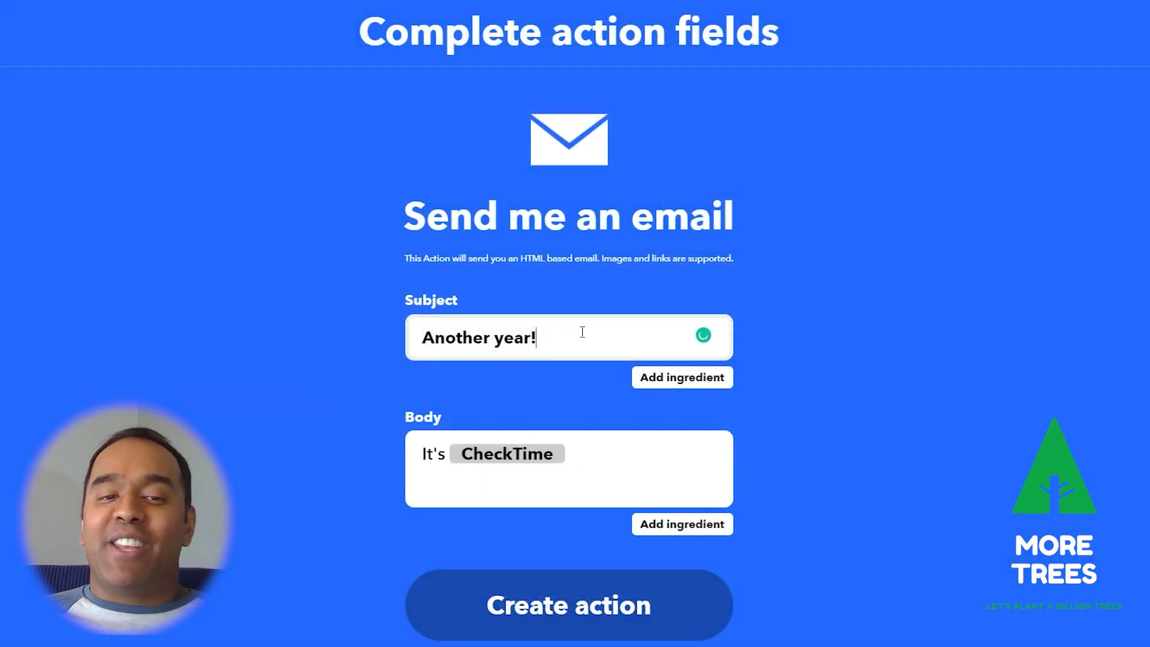
left_click_drag(580, 334, 361, 339)
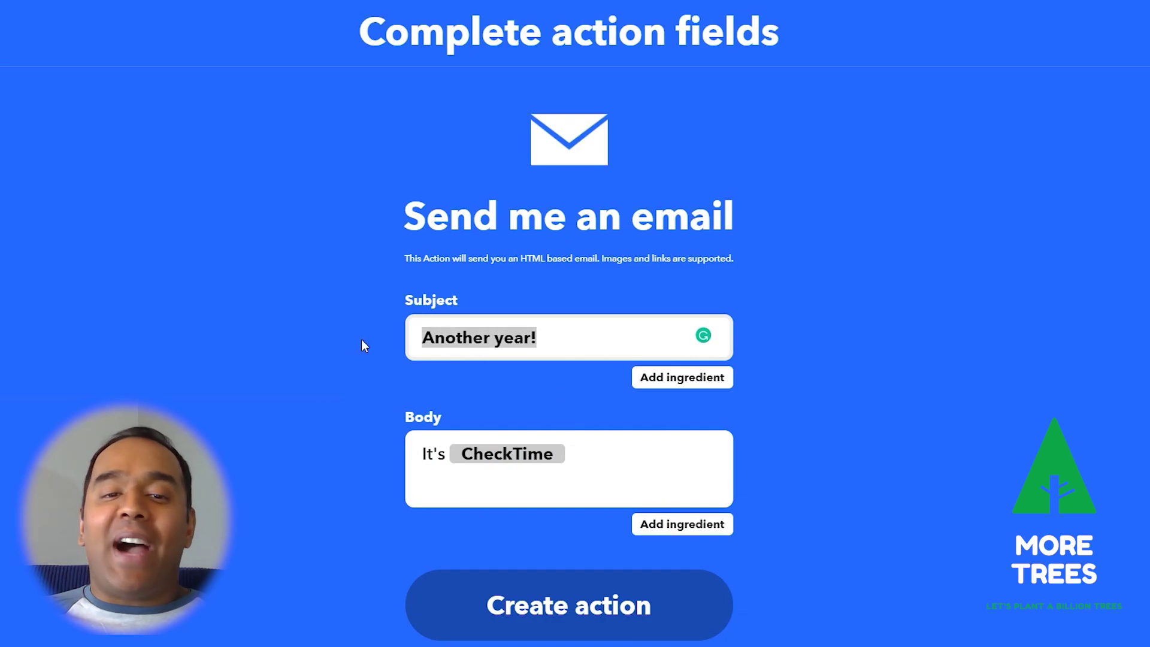
Replace the reminder email subject with 'Your Spouse's Birthday'.
type("Your Spousd")
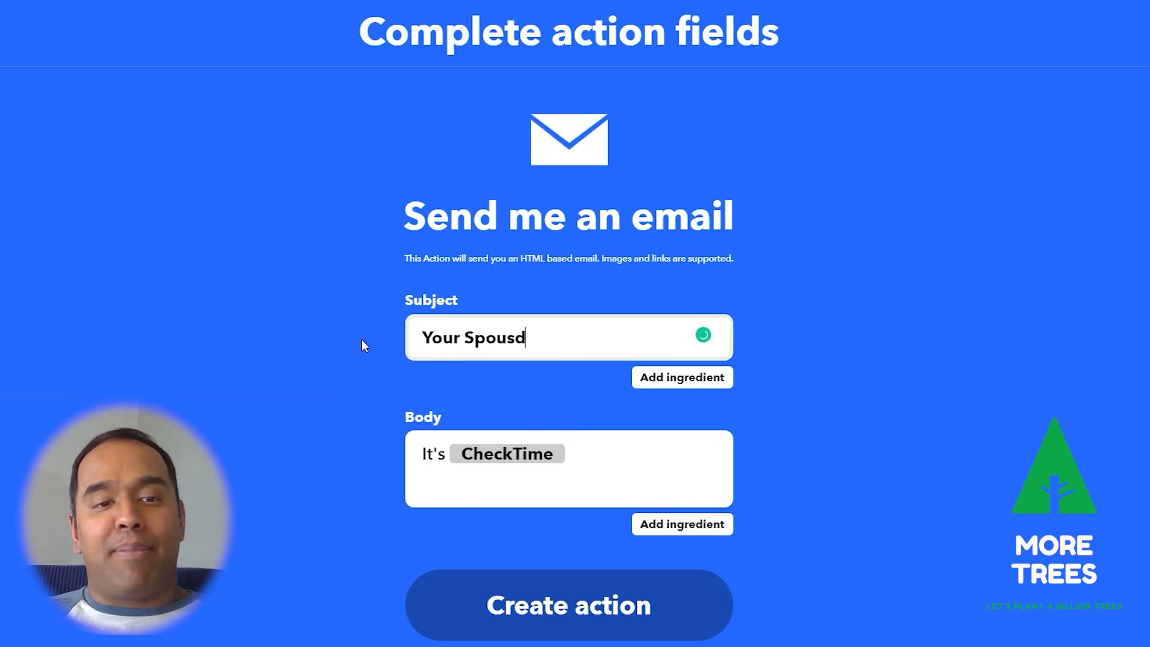
key("BackSpace")
type("e's Birthd")
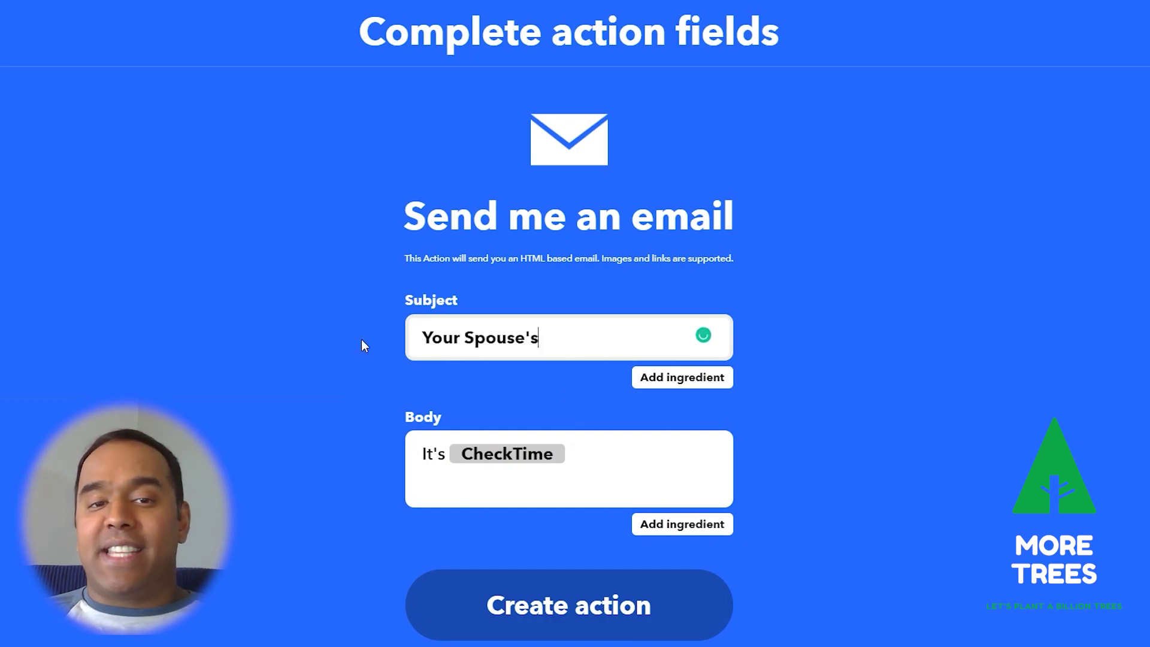
type("ay")
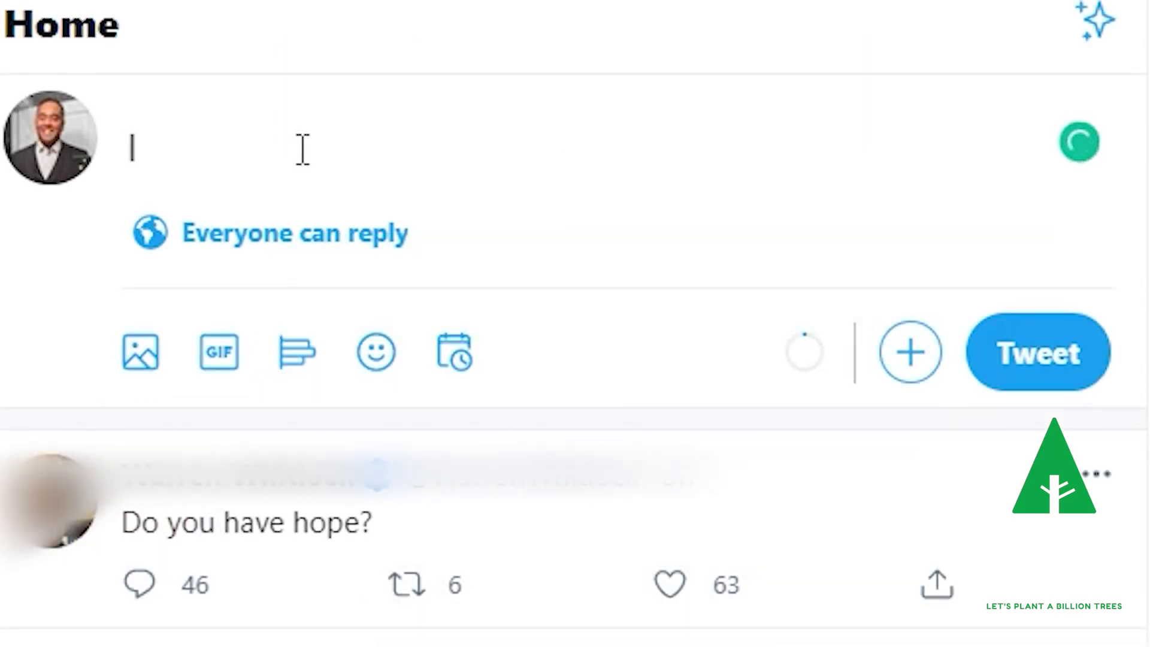
Compose the tweet 'I'm planting a tree right now!' with #moretrees on the next line.
type("I'm plant")
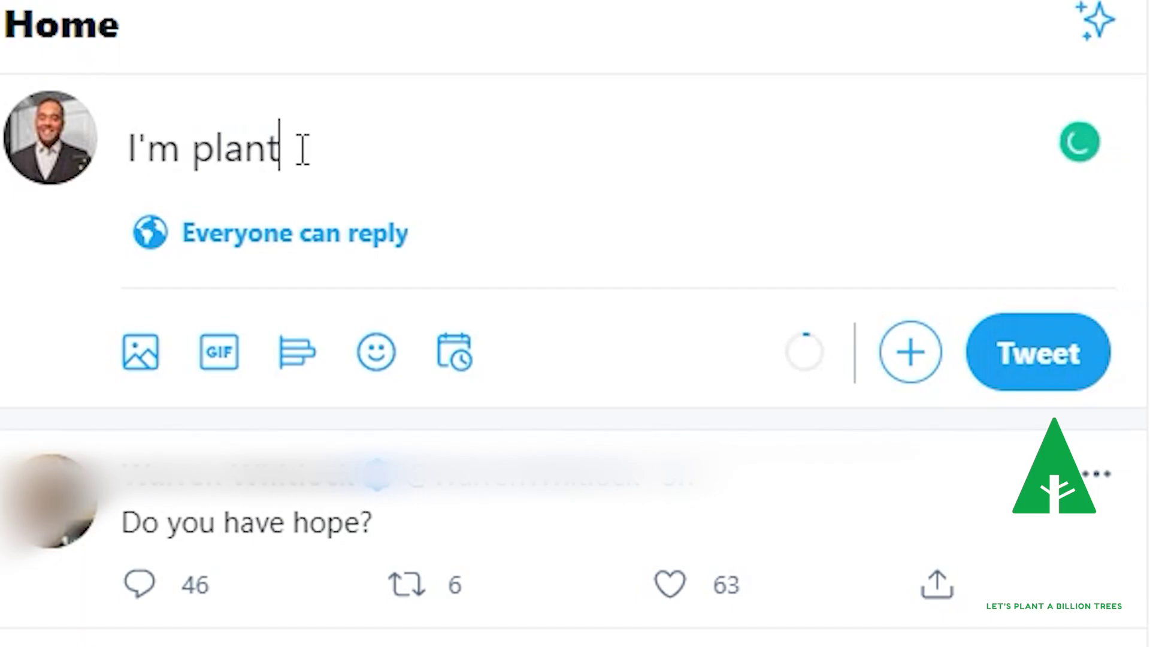
type("ing a tree right now!")
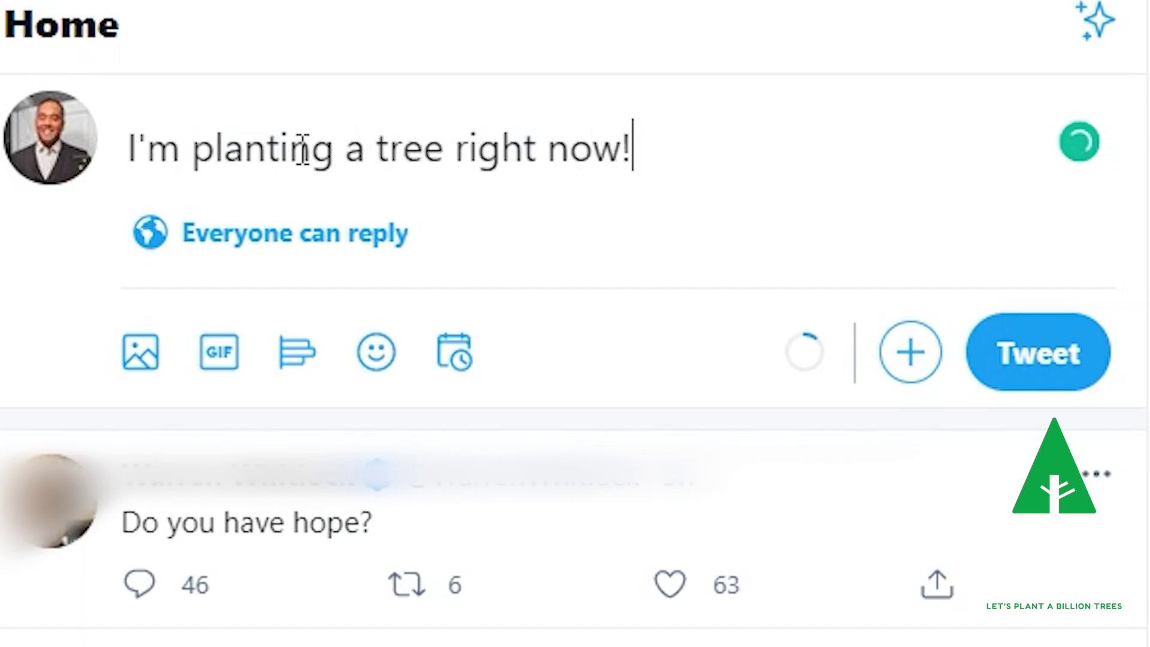
key("Return")
type("#moretrees")
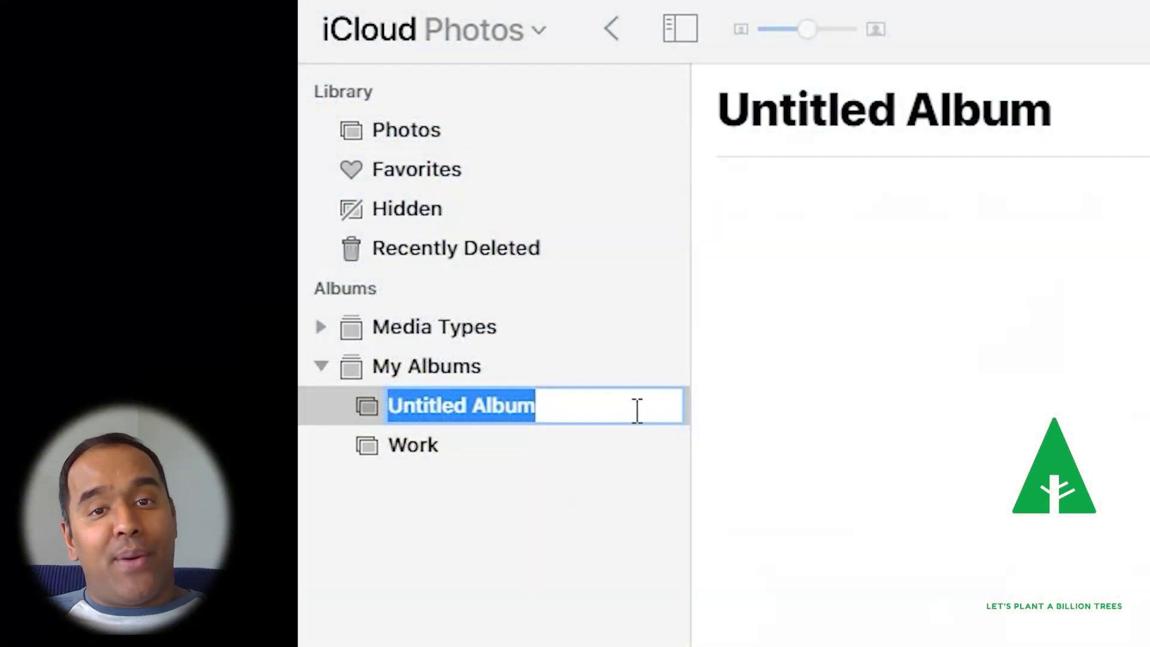
Rename Untitled Album to More Trees and enter More Trees as the IFTTT album name.
left_click_drag(632, 412, 379, 408)
type("More Trees")
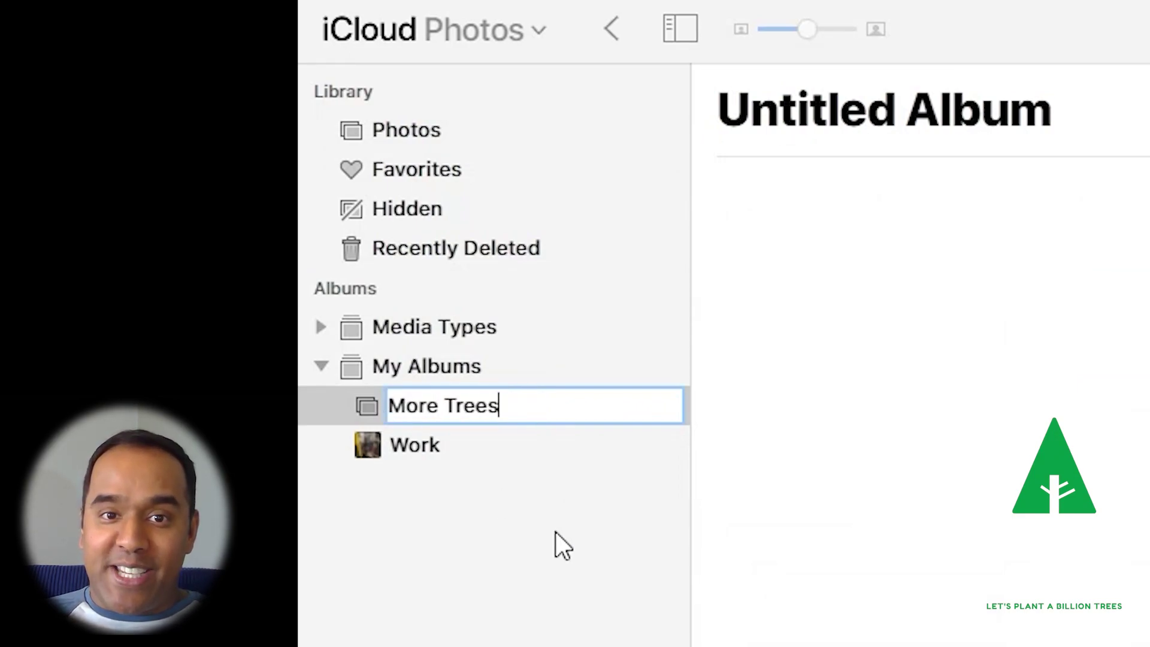
left_click(560, 532)
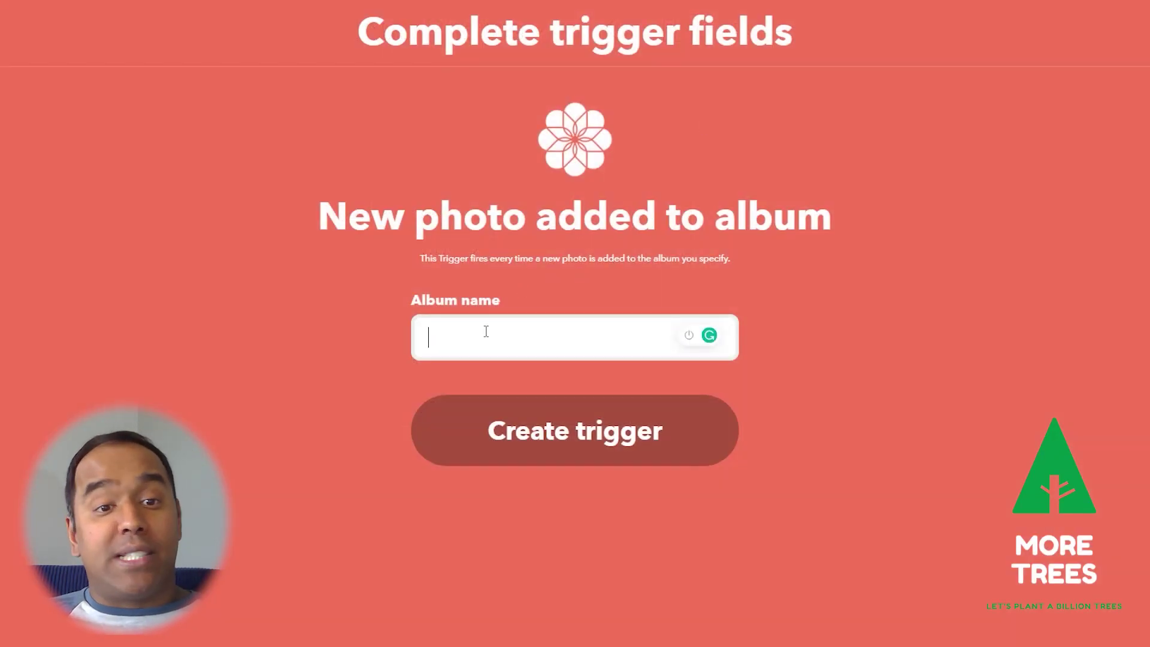
type("More Trees")
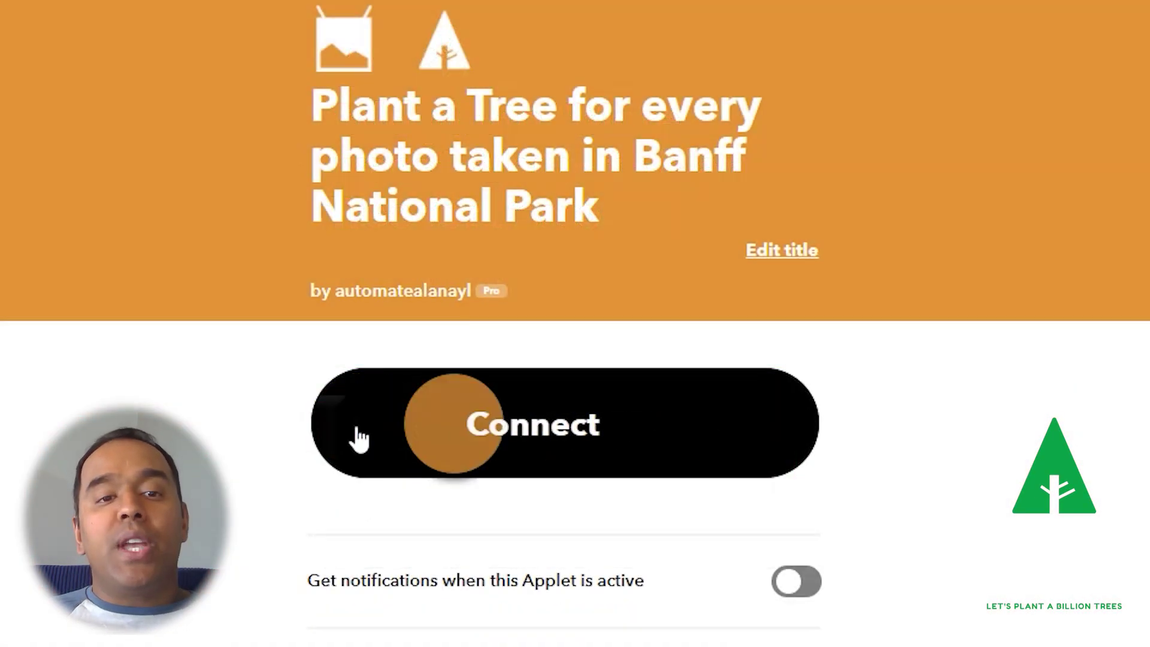
Connect the 'Plant a Tree for every photo taken in Banff National Park' applet.
left_click(359, 441)
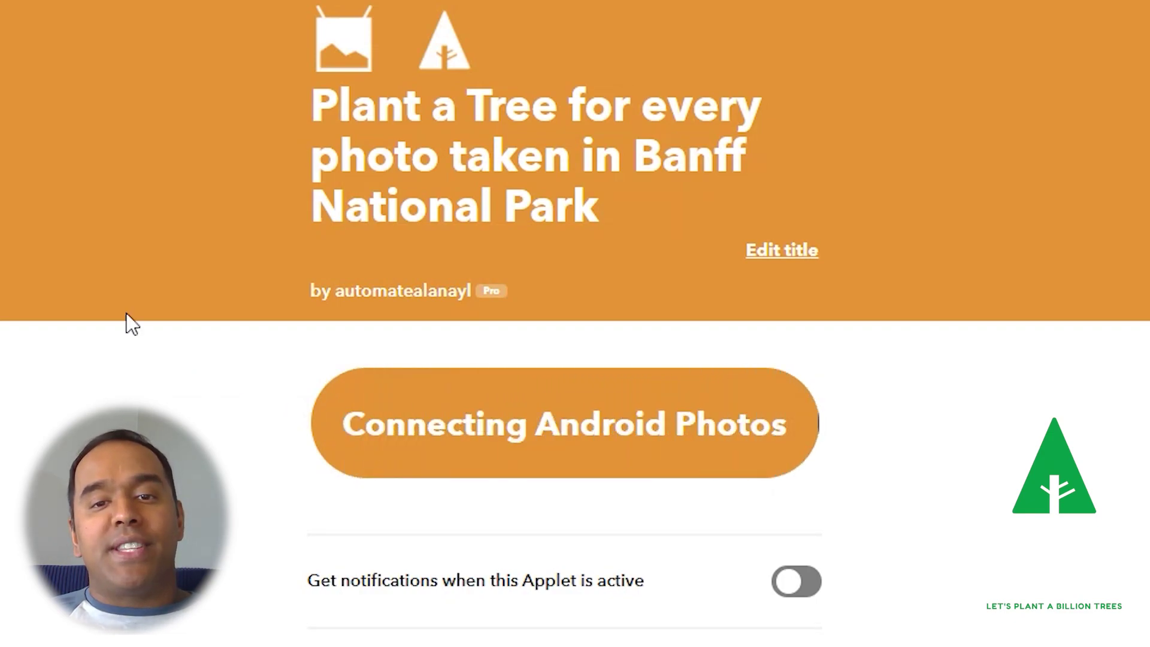